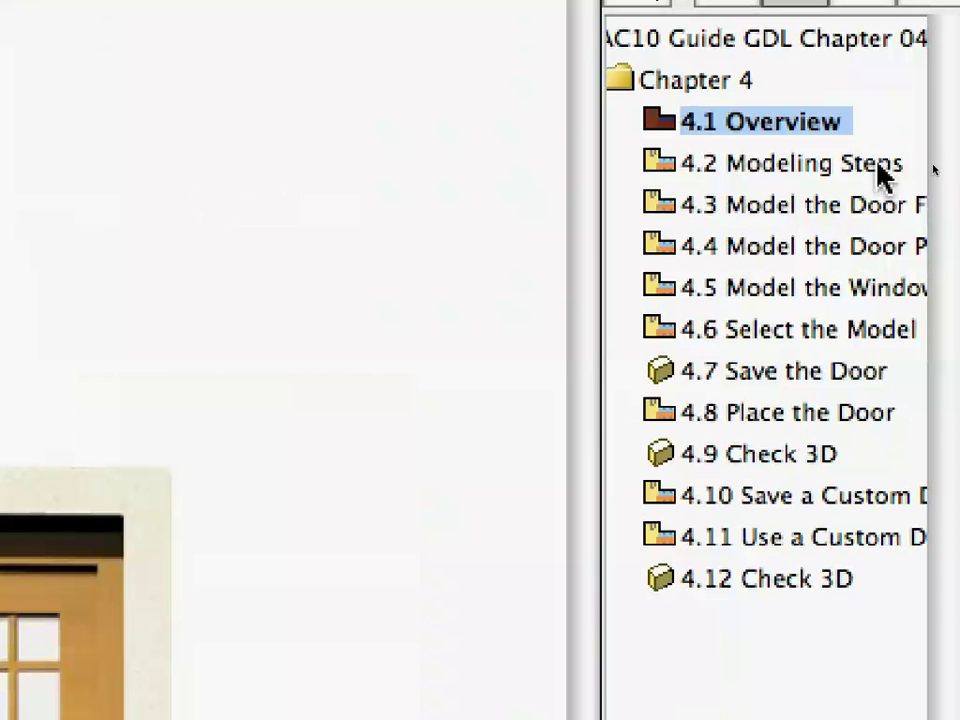
- Open the 4.2 Modeling Steps view, followed by the 4.3 Model the Door Frame view
{"action": "left_click", "coordinate": [903, 164]}
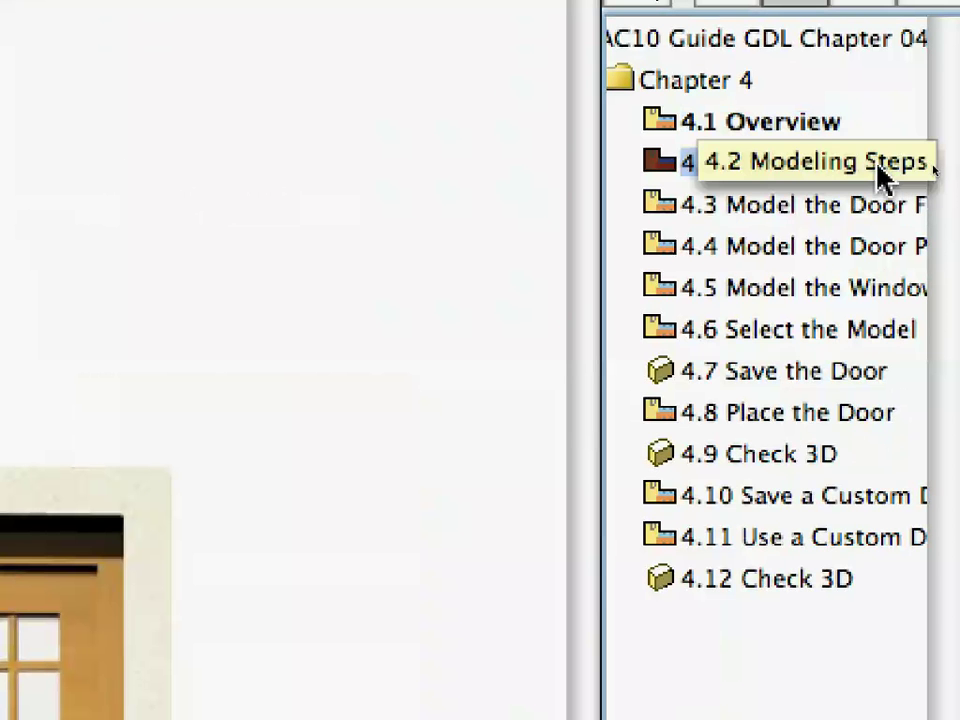
{"action": "double_click", "coordinate": [878, 168]}
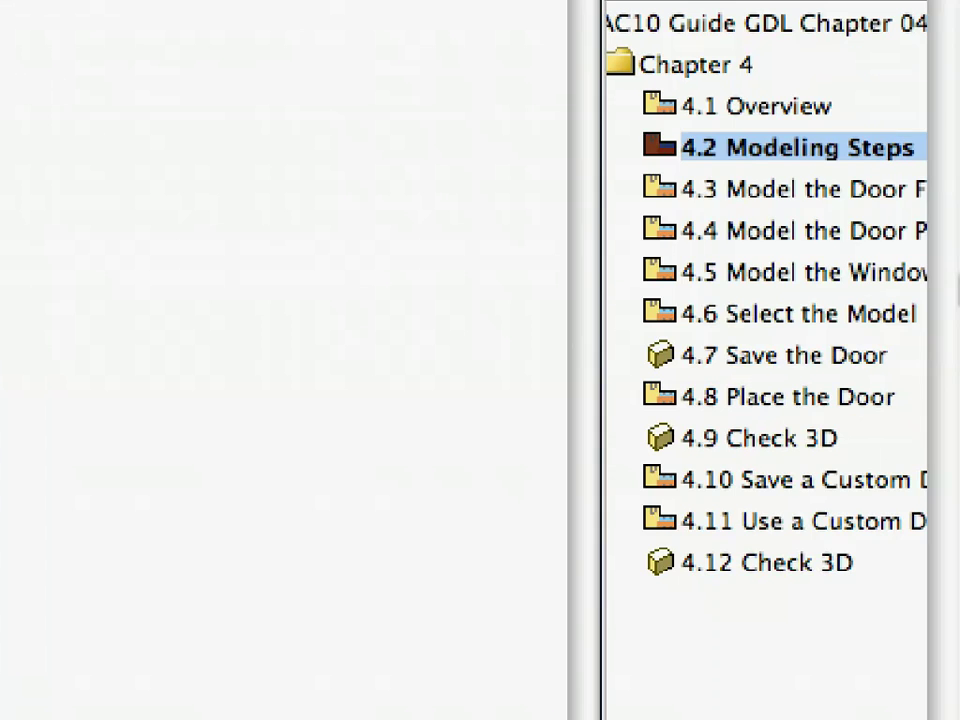
{"action": "left_click", "coordinate": [930, 180]}
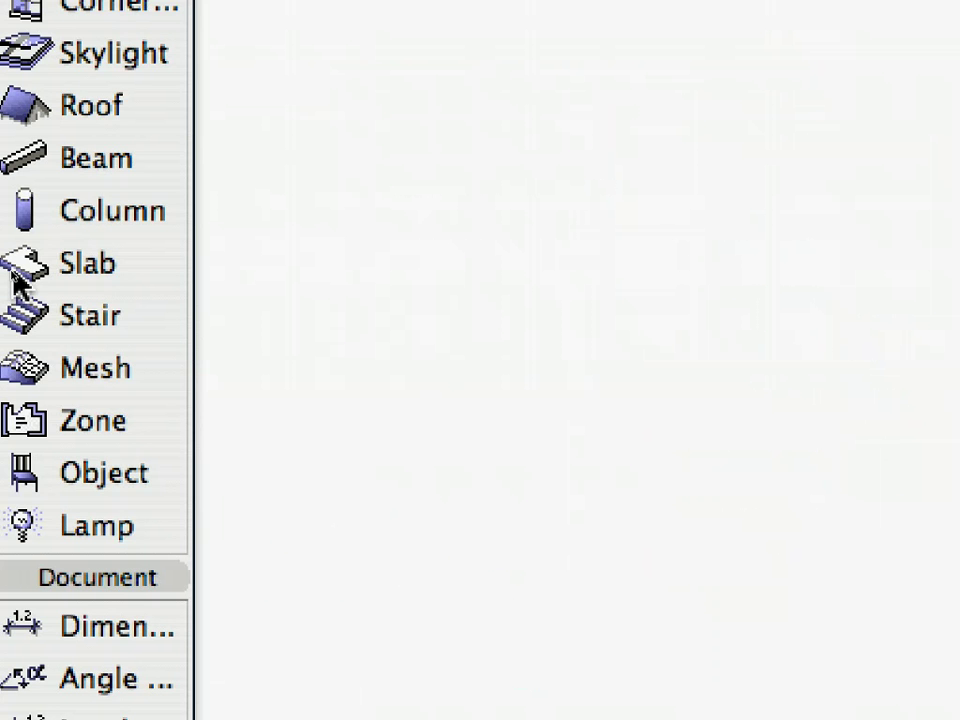
- Apply the Door Frame favorite to the Slab tool and create the frame slab from the drawn frame contour with the Magic Wand
{"action": "left_click", "coordinate": [14, 272]}
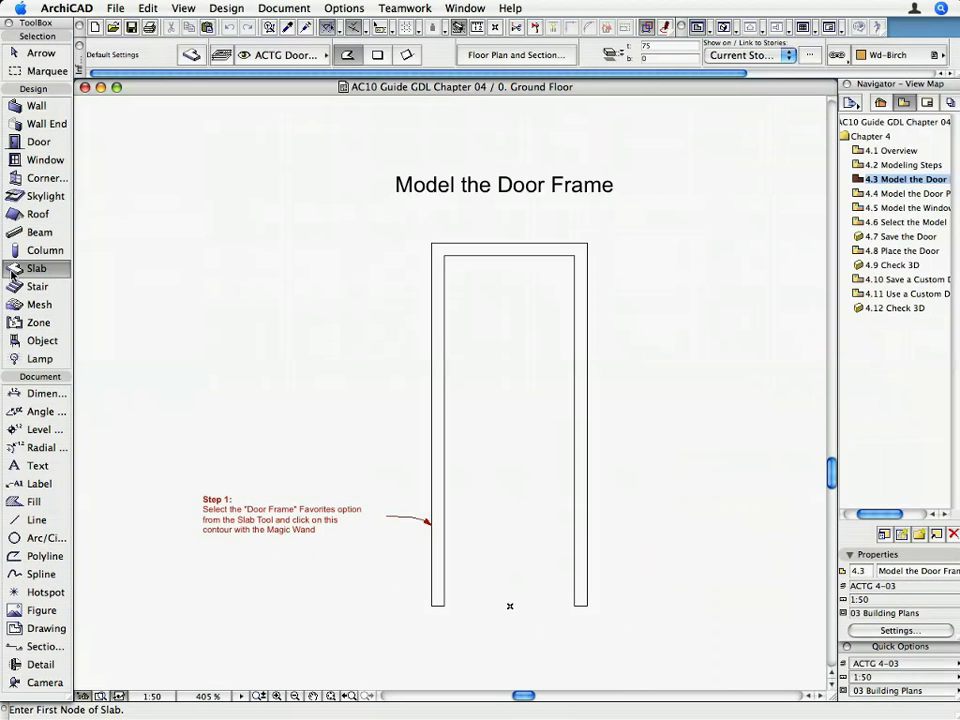
{"action": "key", "text": "super+t"}
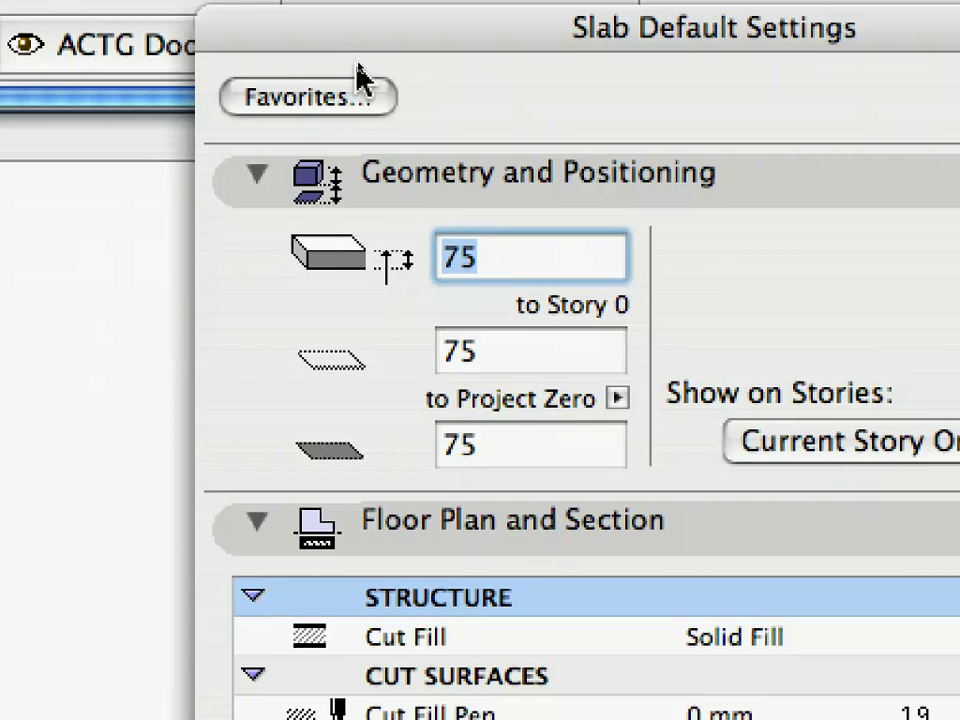
{"action": "left_click", "coordinate": [355, 73]}
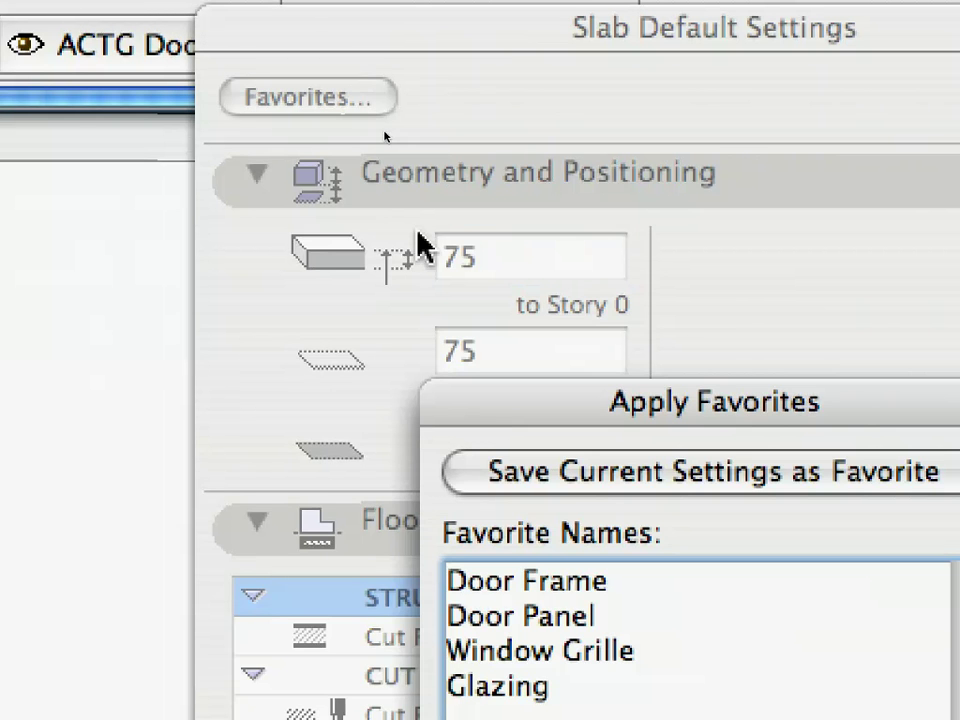
{"action": "left_click_drag", "start_coordinate": [681, 403], "coordinate": [369, 103]}
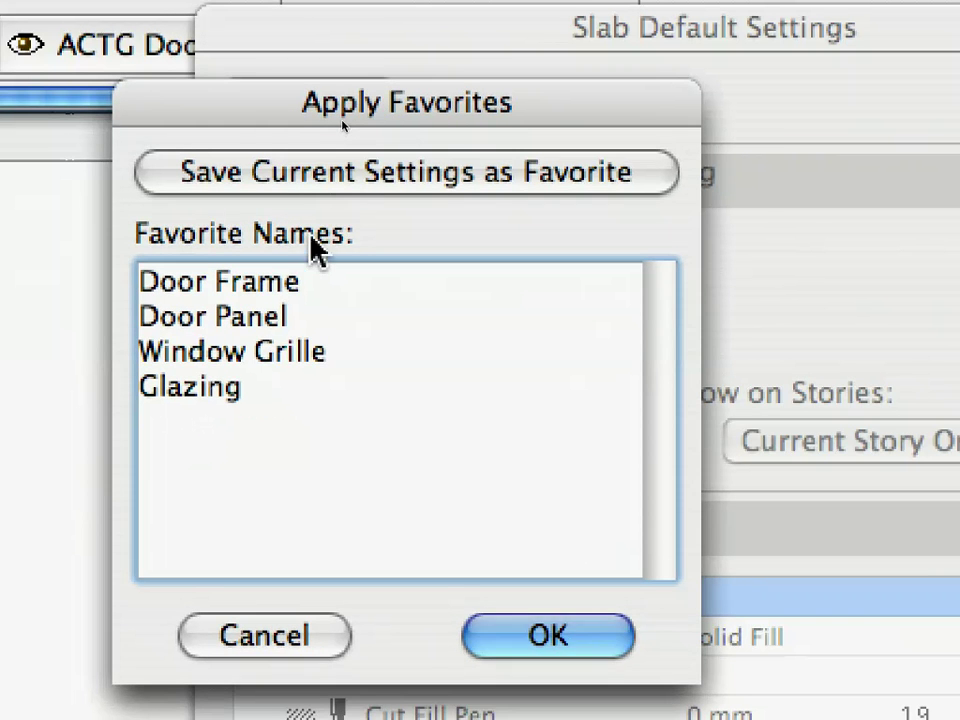
{"action": "left_click", "coordinate": [286, 284]}
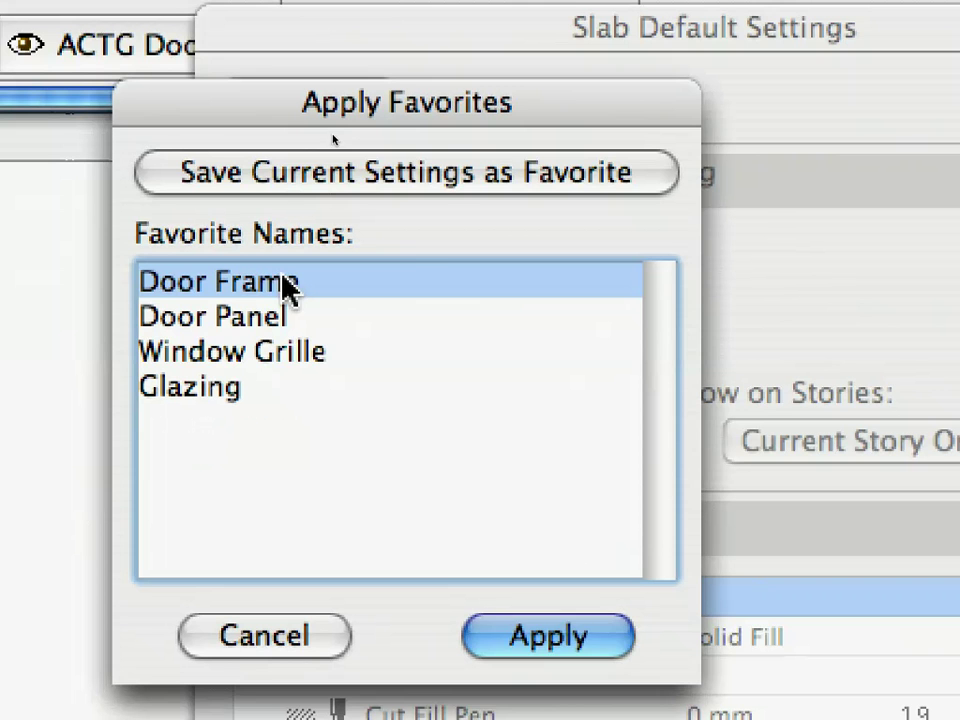
{"action": "left_click", "coordinate": [610, 645]}
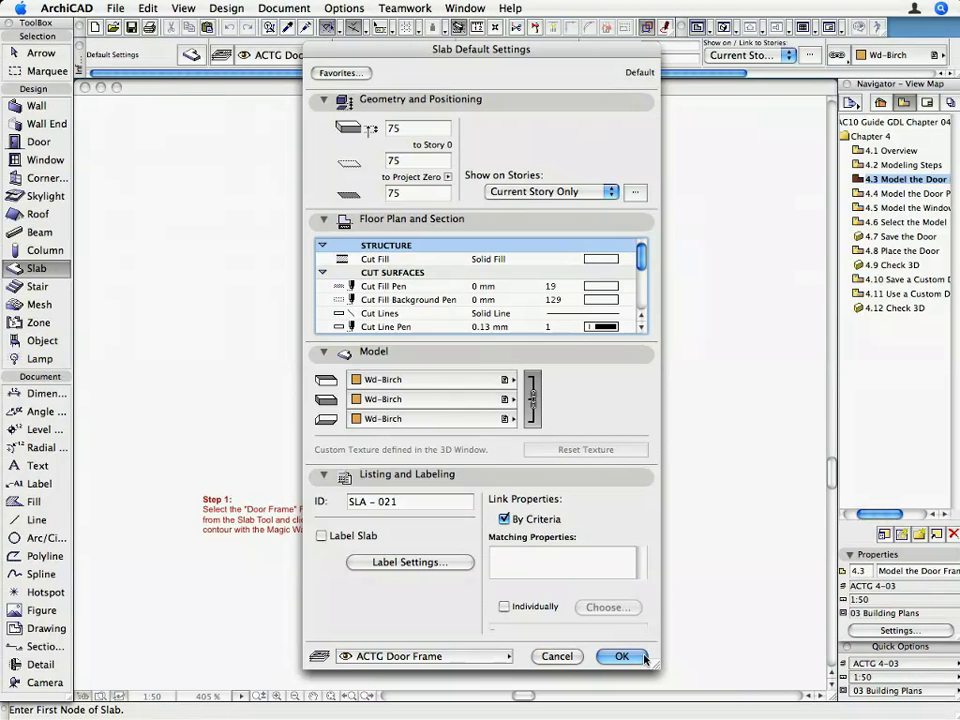
{"action": "left_click", "coordinate": [621, 656]}
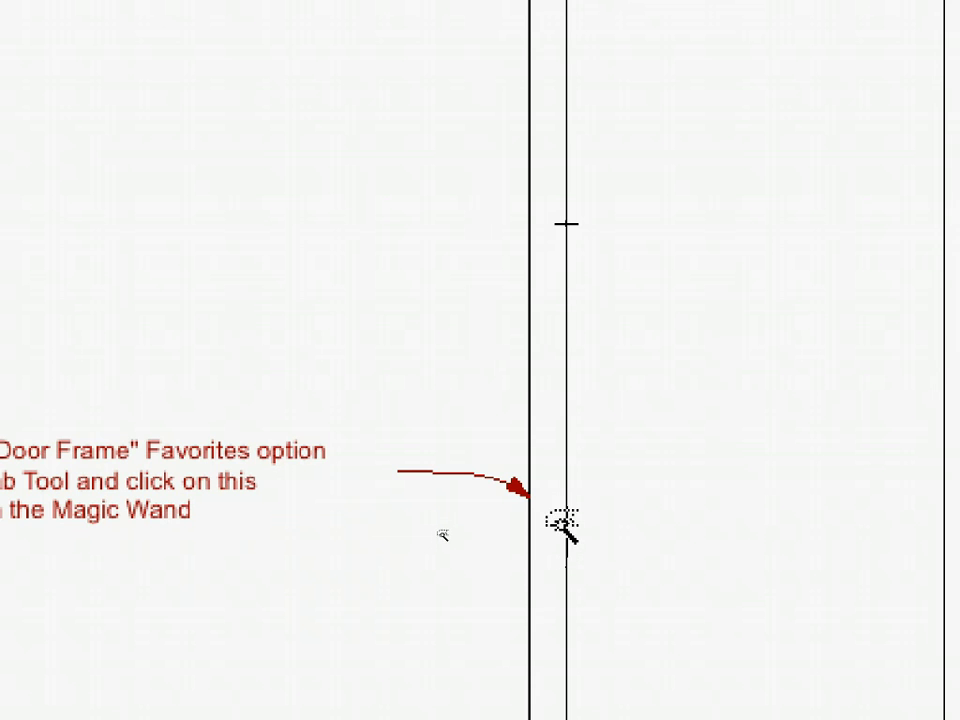
{"action": "left_click", "coordinate": [560, 450]}
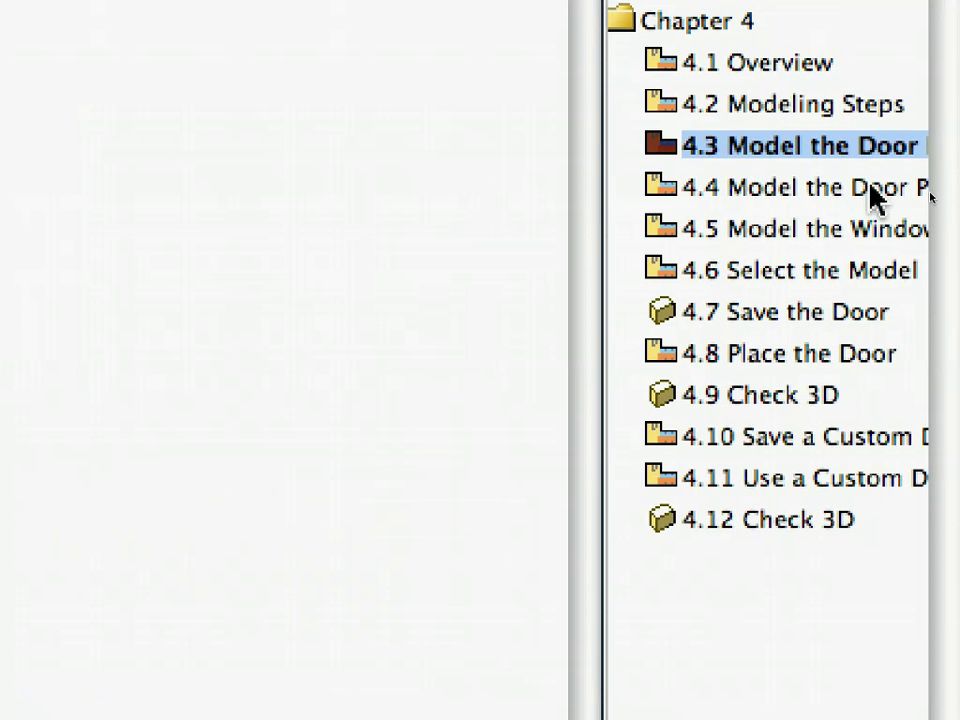
- In the 4.4 Model the Door Panel view, create the panel slab from its external contour using the Door Panel favorite
{"action": "left_click", "coordinate": [930, 194]}
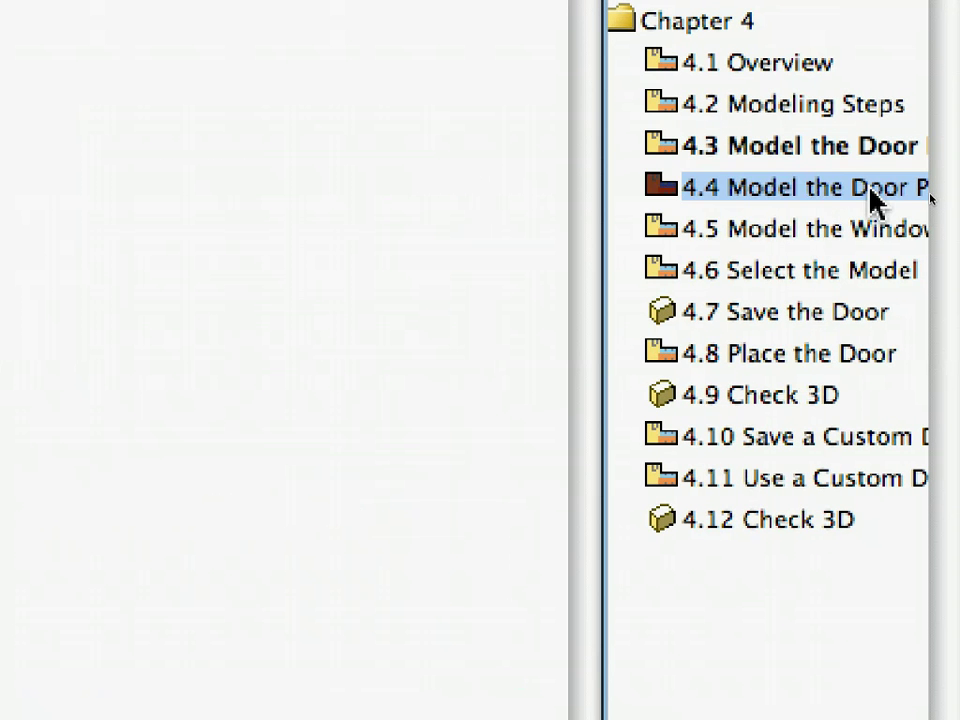
{"action": "double_click", "coordinate": [872, 198]}
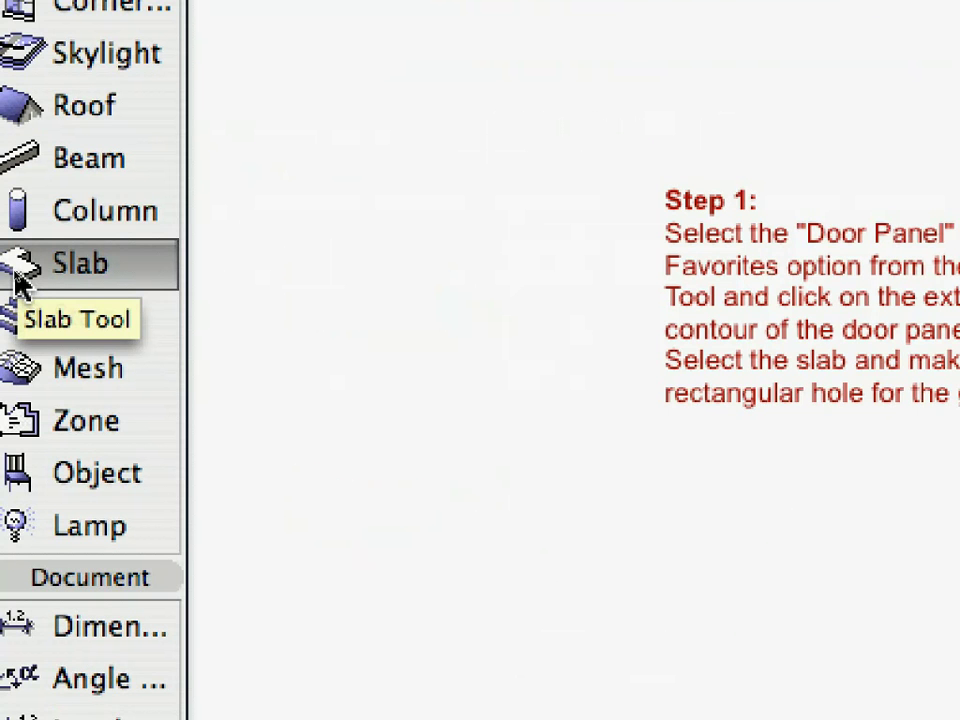
{"action": "double_click", "coordinate": [18, 280]}
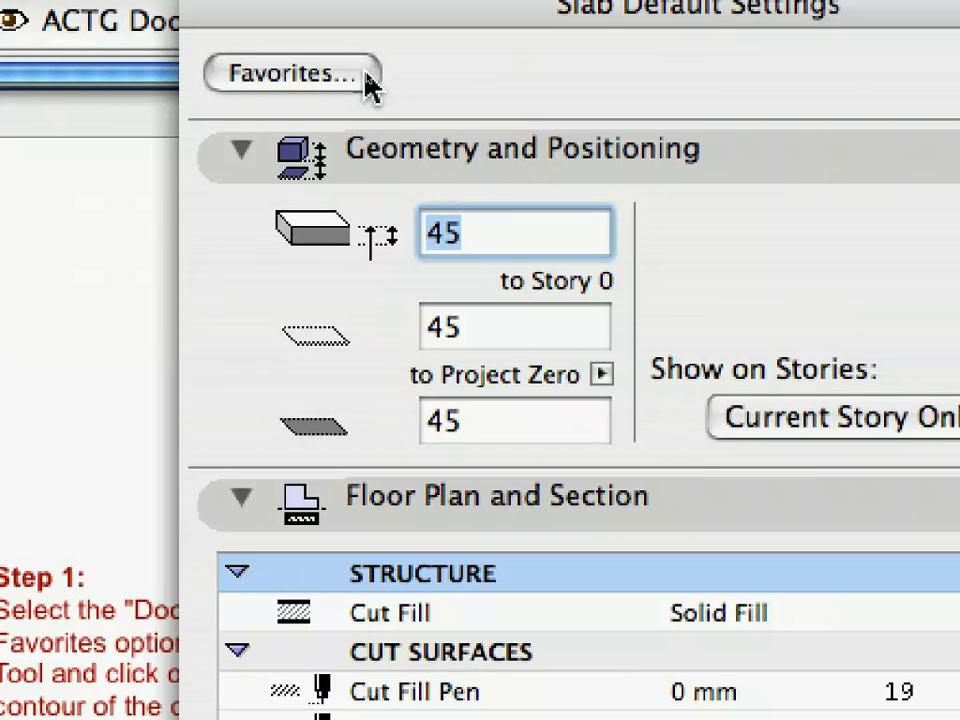
{"action": "left_click", "coordinate": [368, 82]}
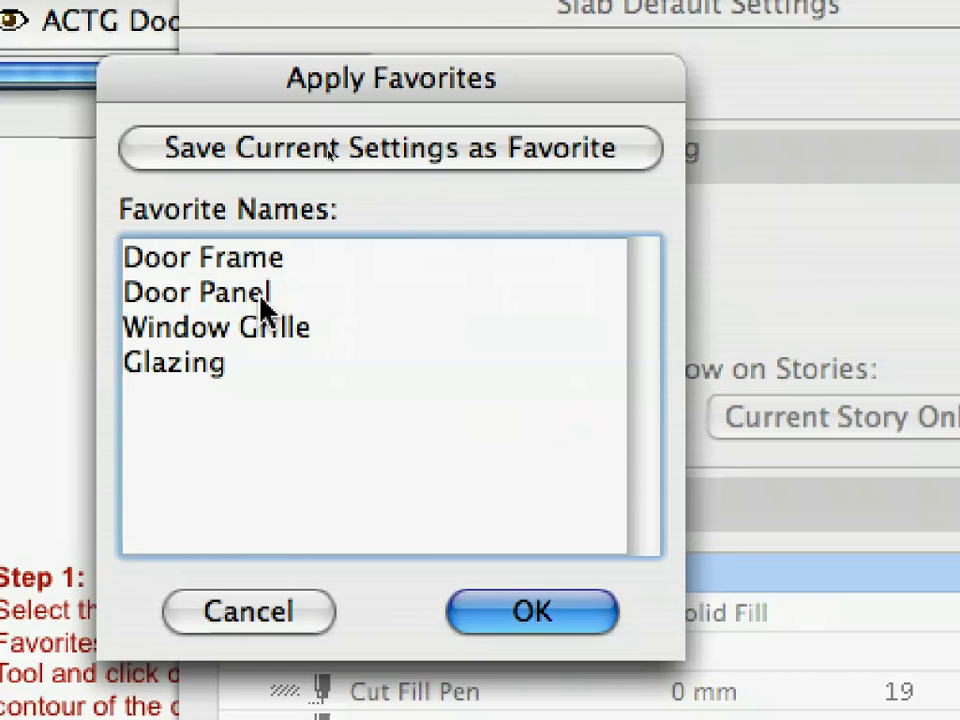
{"action": "left_click", "coordinate": [214, 292]}
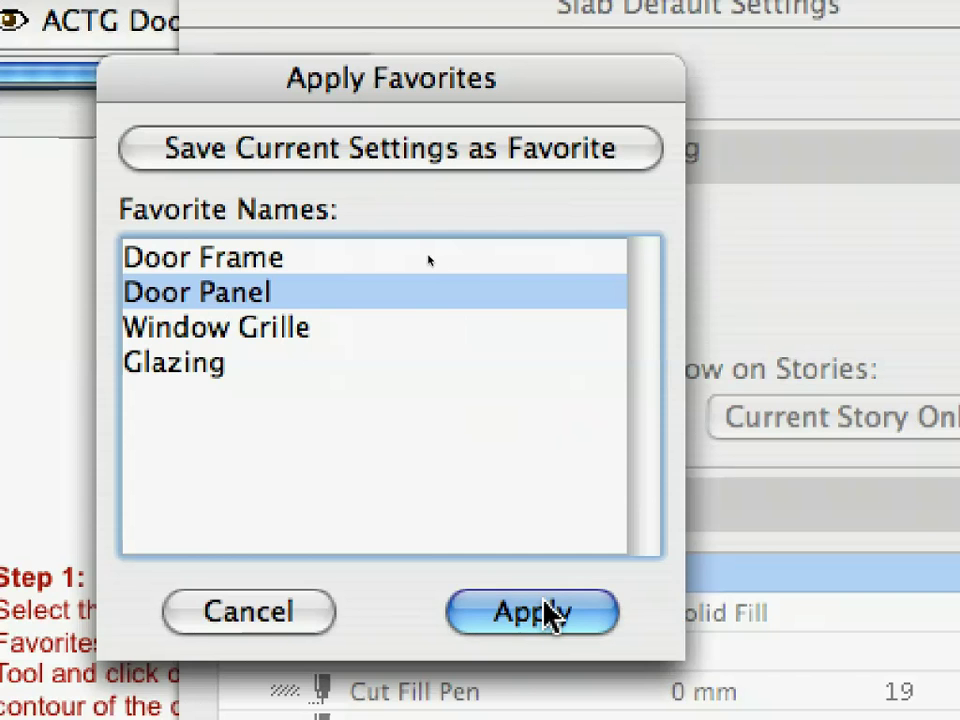
{"action": "left_click", "coordinate": [540, 612]}
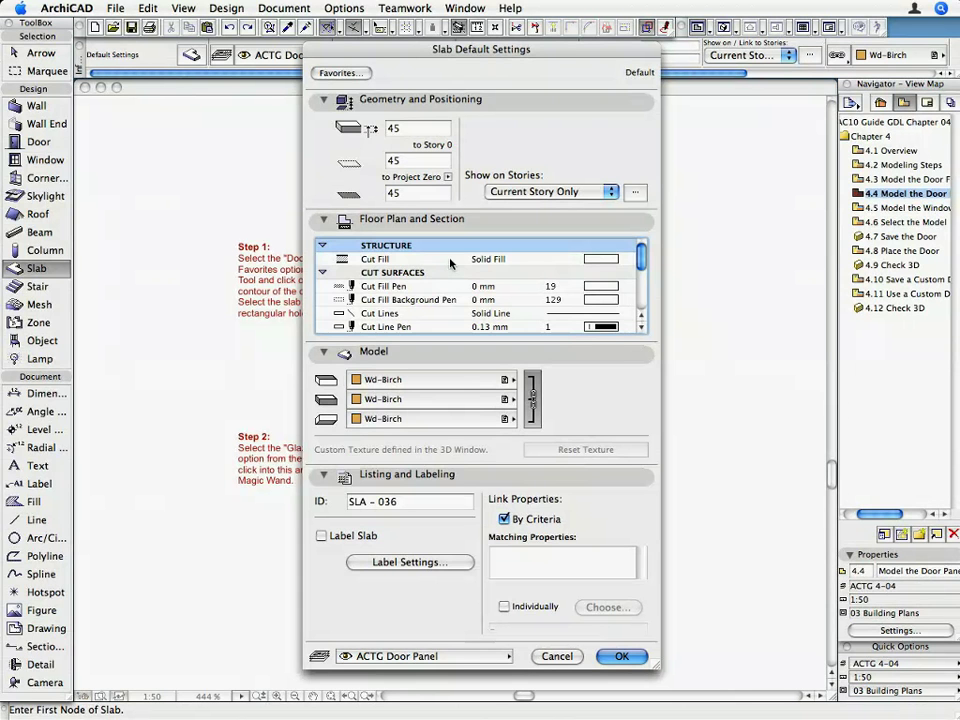
{"action": "key", "text": "Return"}
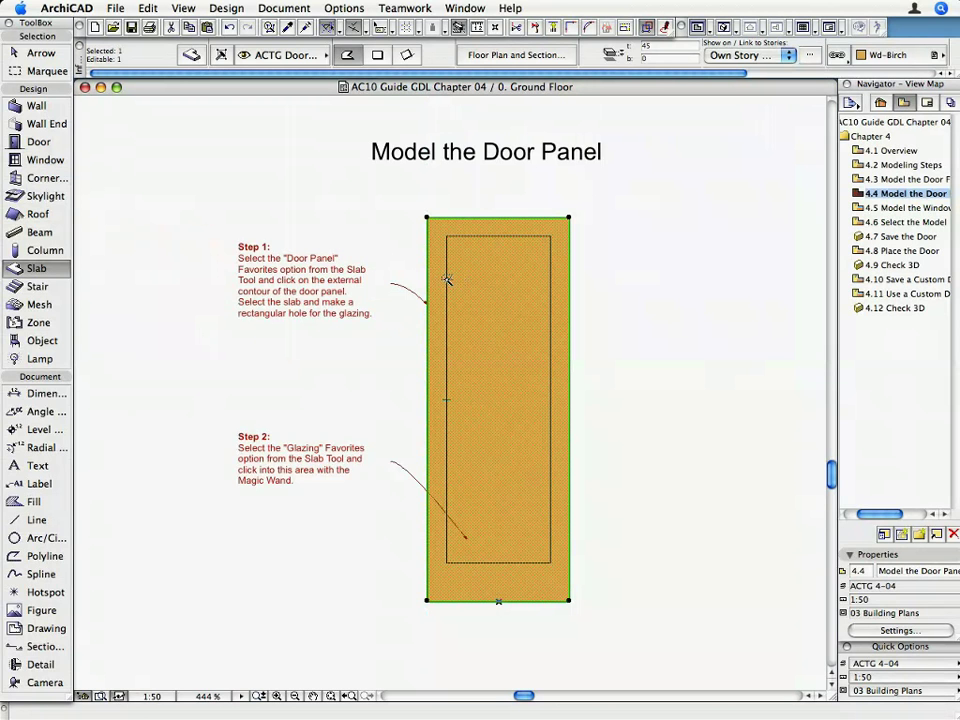
- Cut the rectangular glazing hole in the selected door panel slab along the inner contour with the Magic Wand, and deselect the slab
{"action": "left_click", "coordinate": [447, 279]}
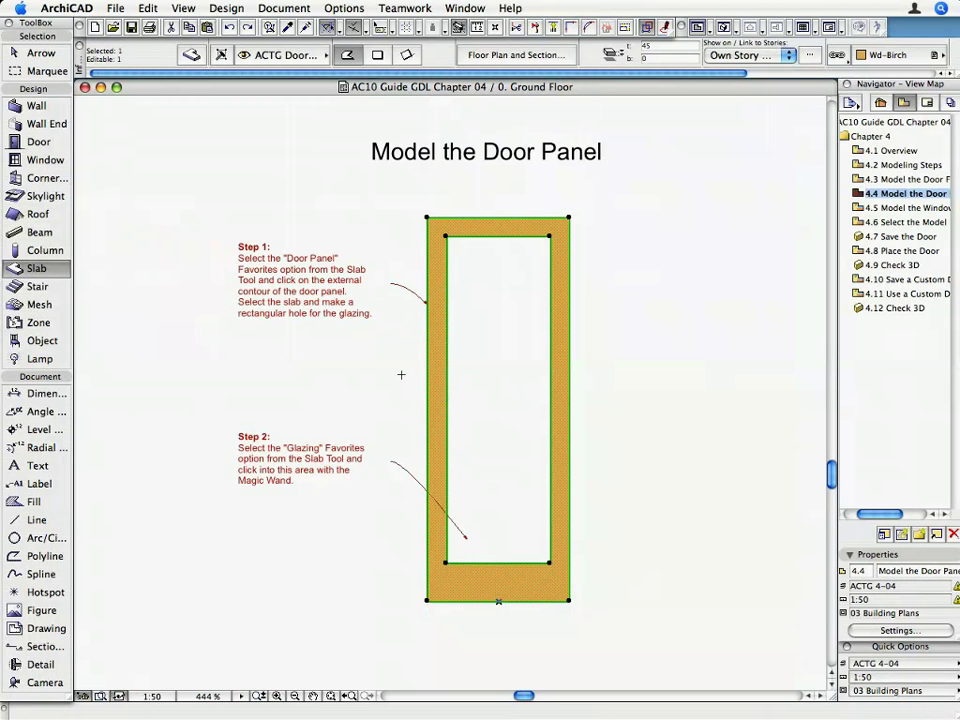
{"action": "key", "text": "Escape"}
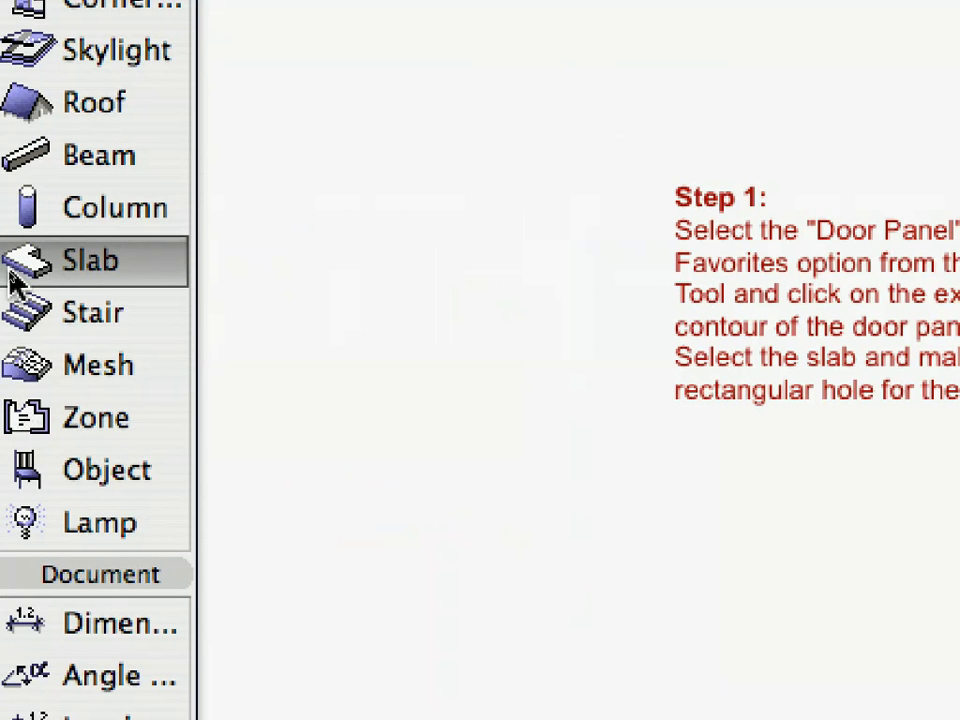
- Apply the Glazing favorite to the Slab tool's default settings
{"action": "double_click", "coordinate": [12, 275]}
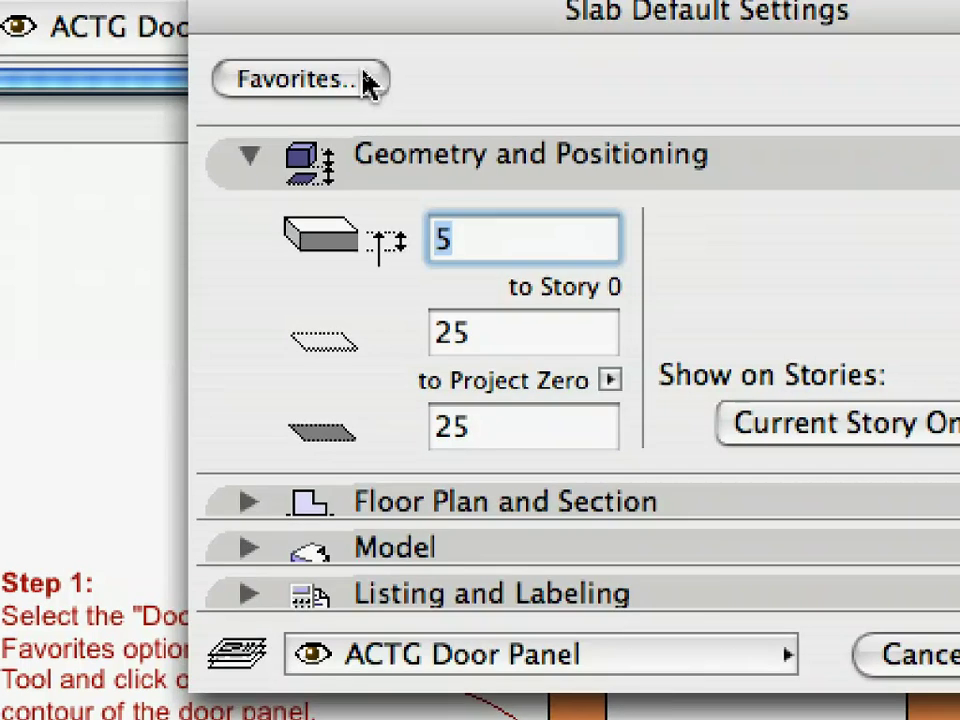
{"action": "left_click", "coordinate": [365, 74]}
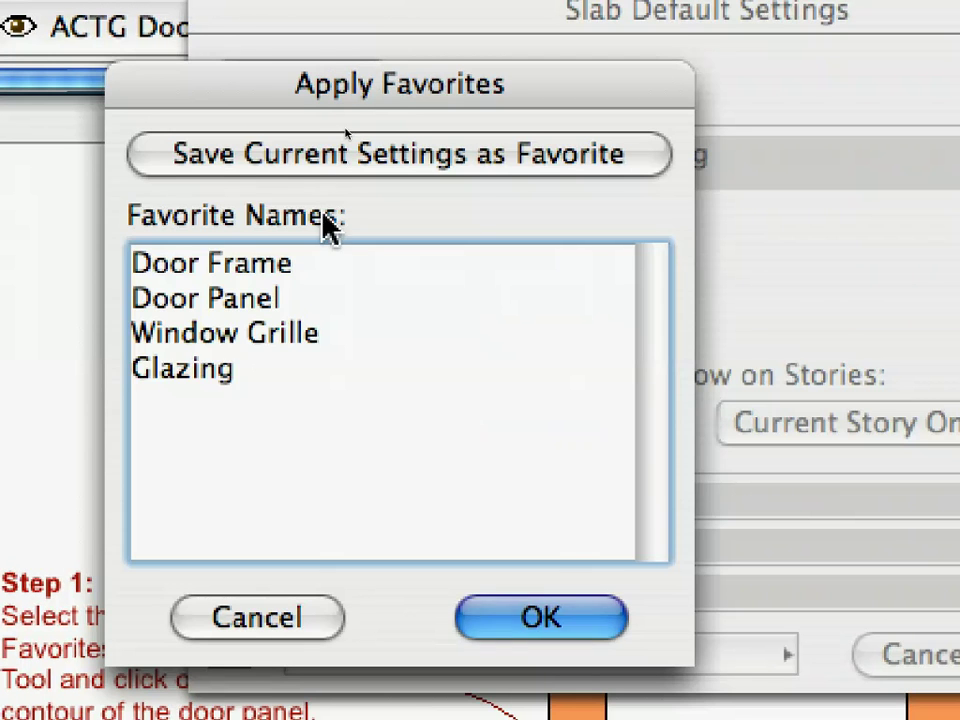
{"action": "left_click", "coordinate": [193, 380]}
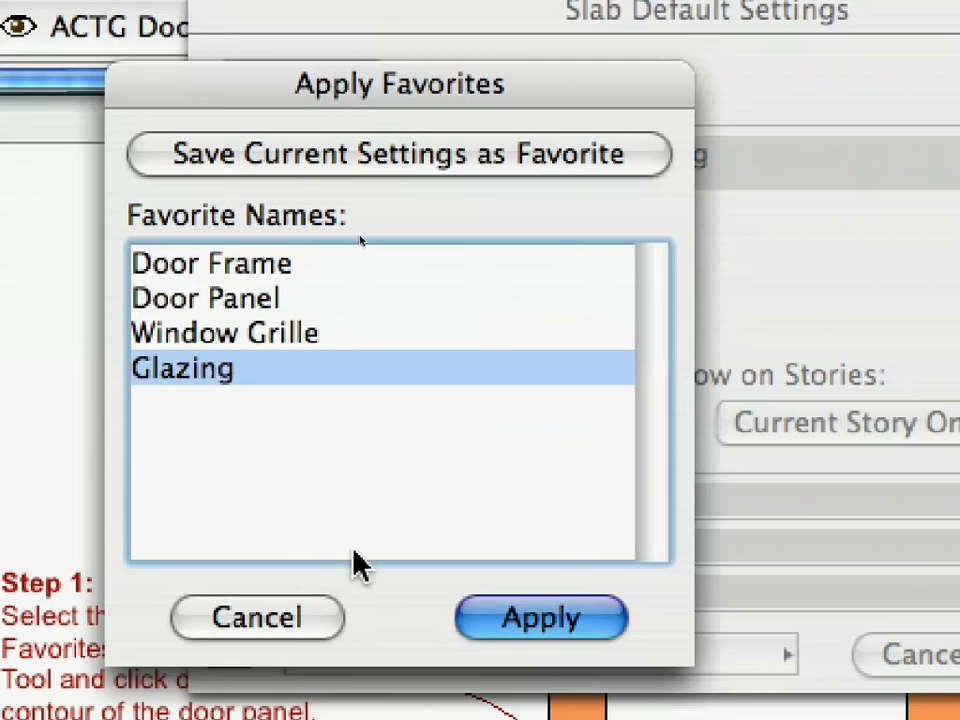
{"action": "left_click", "coordinate": [578, 620]}
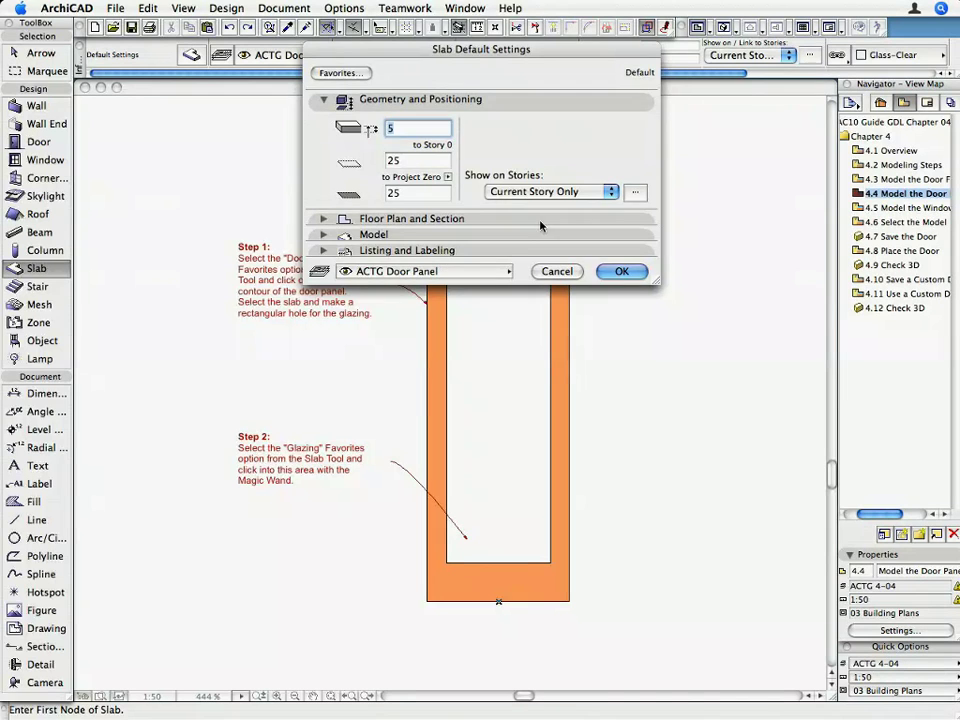
{"action": "left_click", "coordinate": [620, 271]}
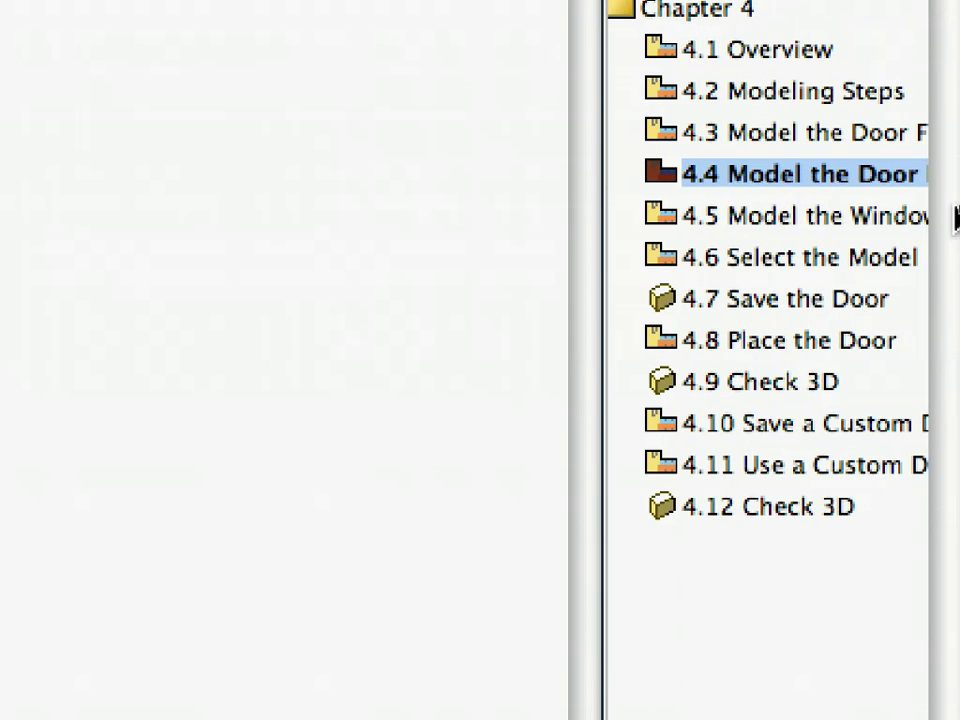
- In the 4.5 Model the Window Grilles view, create the grille slab from the drawn polygon using the Window Grille favorite
{"action": "left_click", "coordinate": [944, 207]}
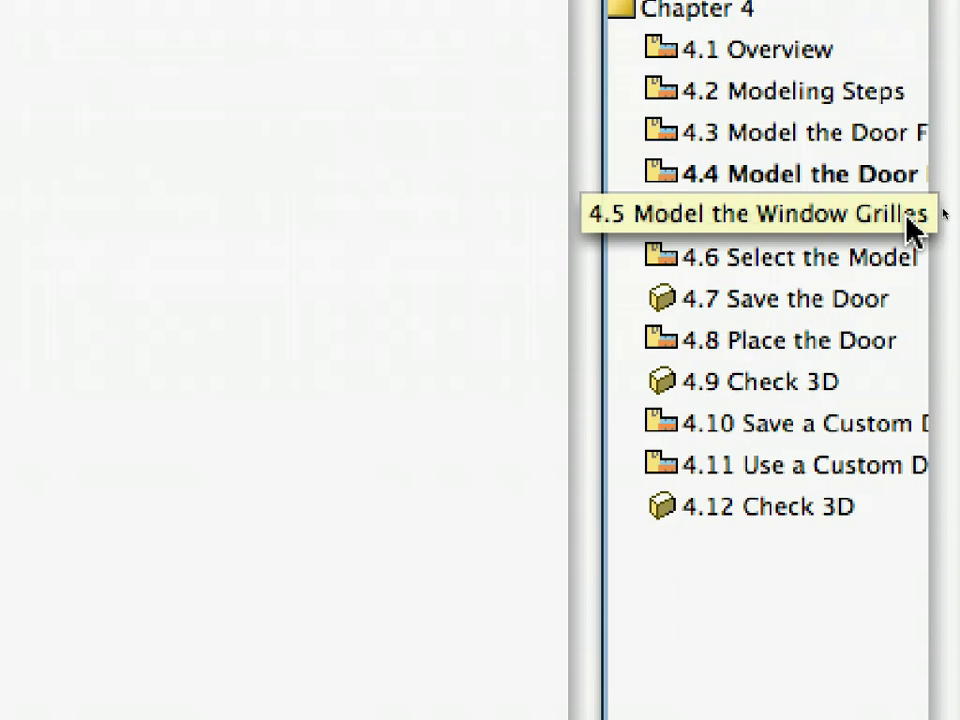
{"action": "double_click", "coordinate": [902, 220]}
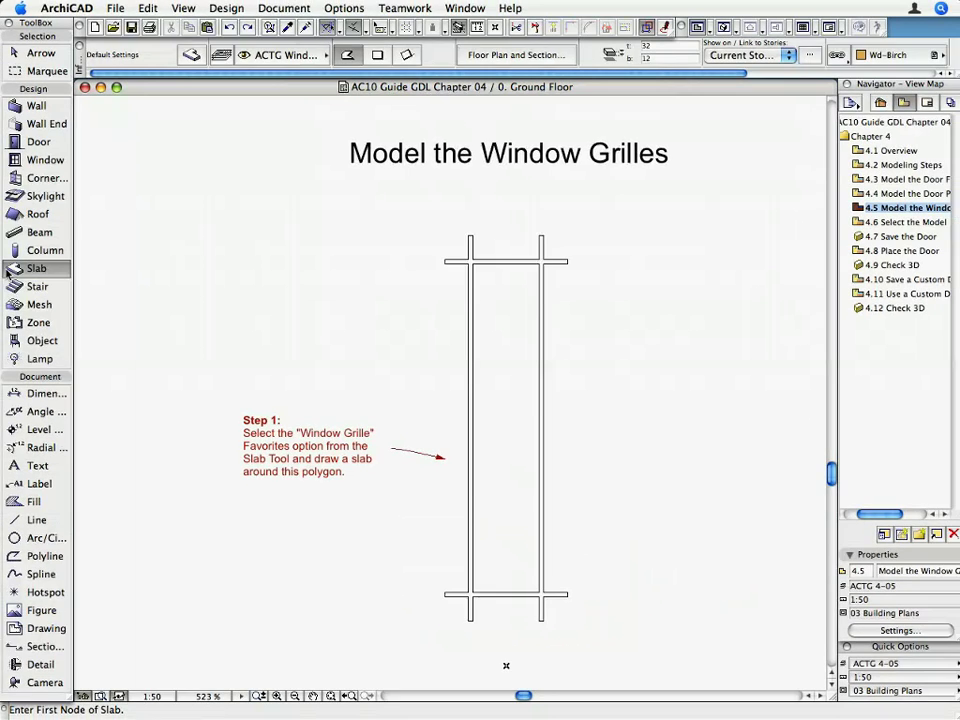
{"action": "double_click", "coordinate": [12, 282]}
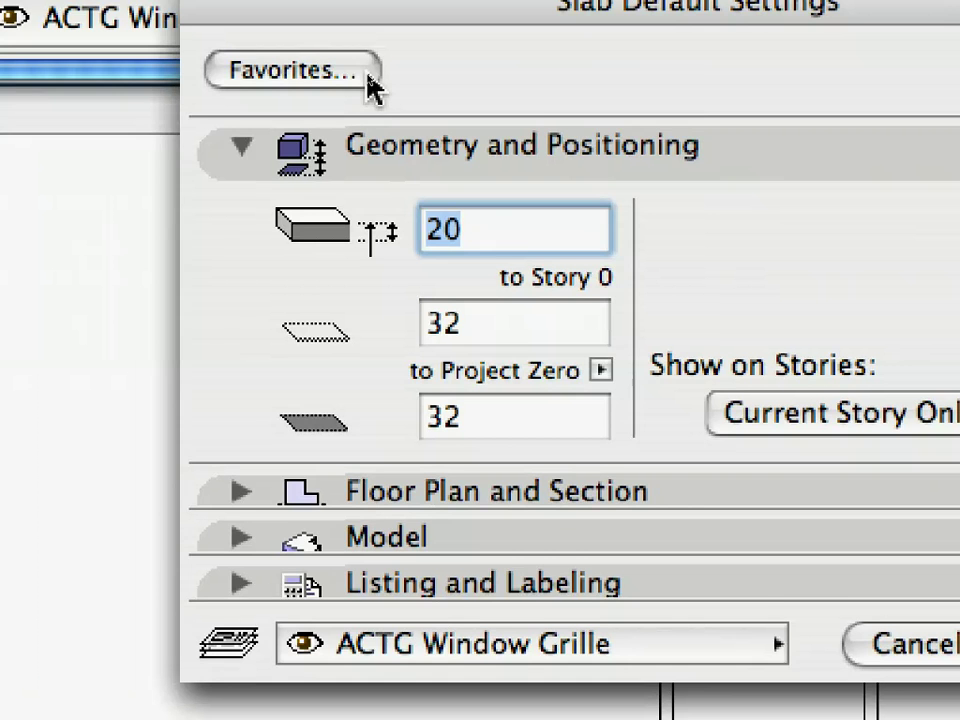
{"action": "left_click", "coordinate": [366, 76]}
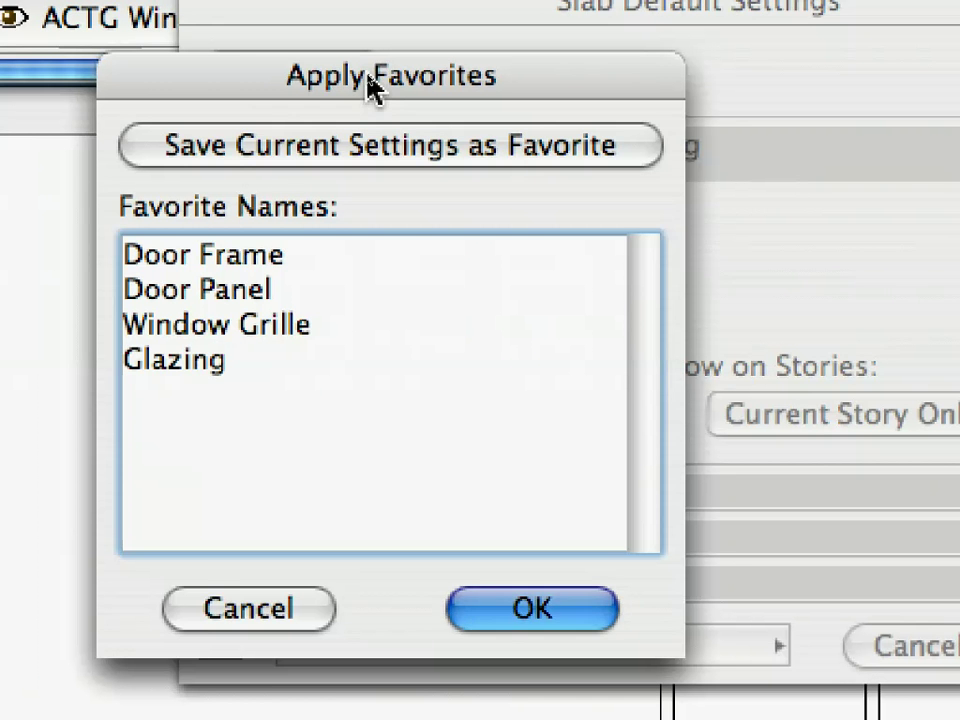
{"action": "left_click", "coordinate": [258, 330]}
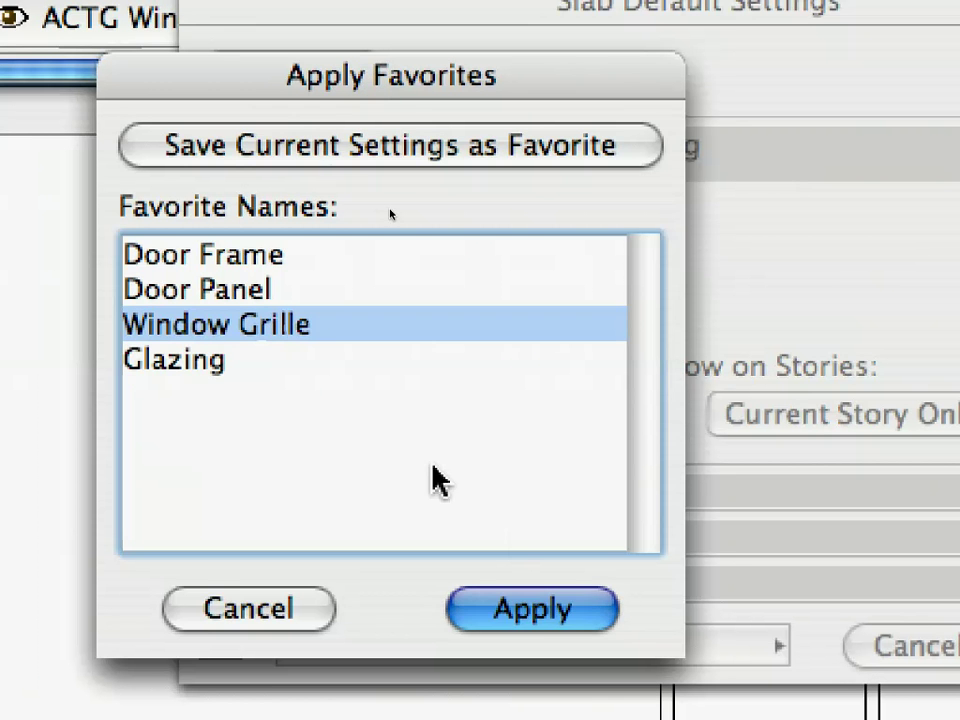
{"action": "left_click", "coordinate": [574, 600]}
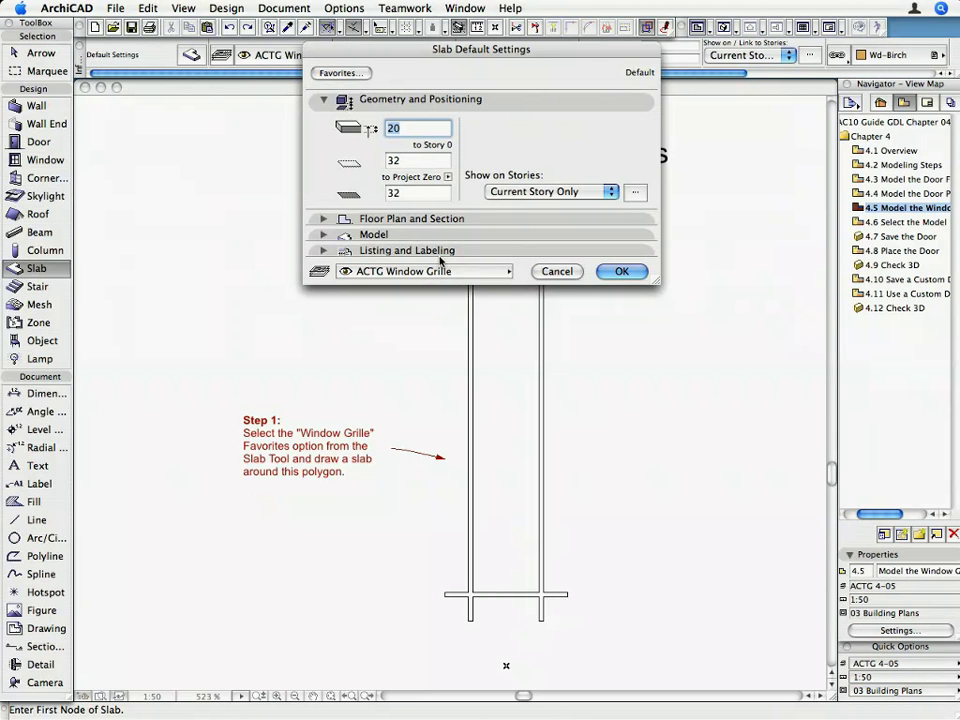
{"action": "key", "text": "Return"}
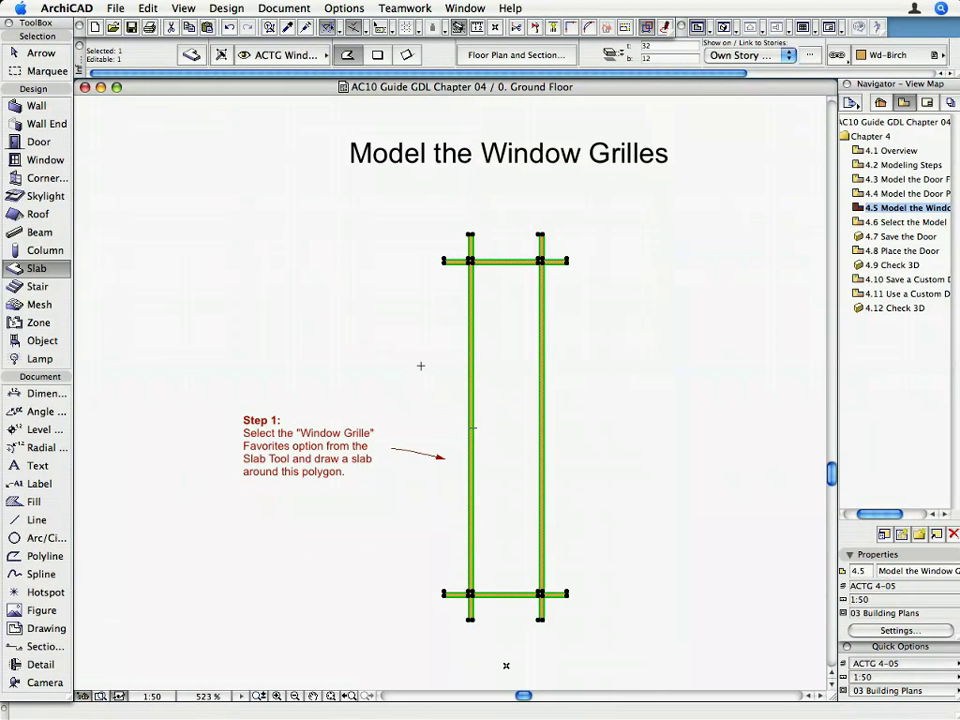
{"action": "key", "text": "Escape"}
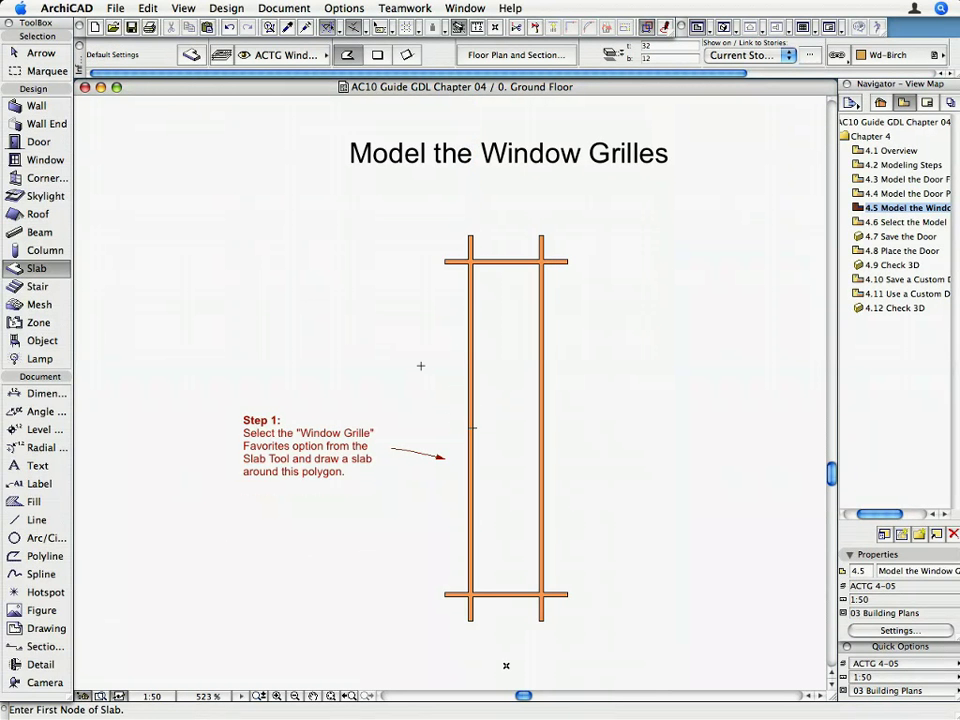